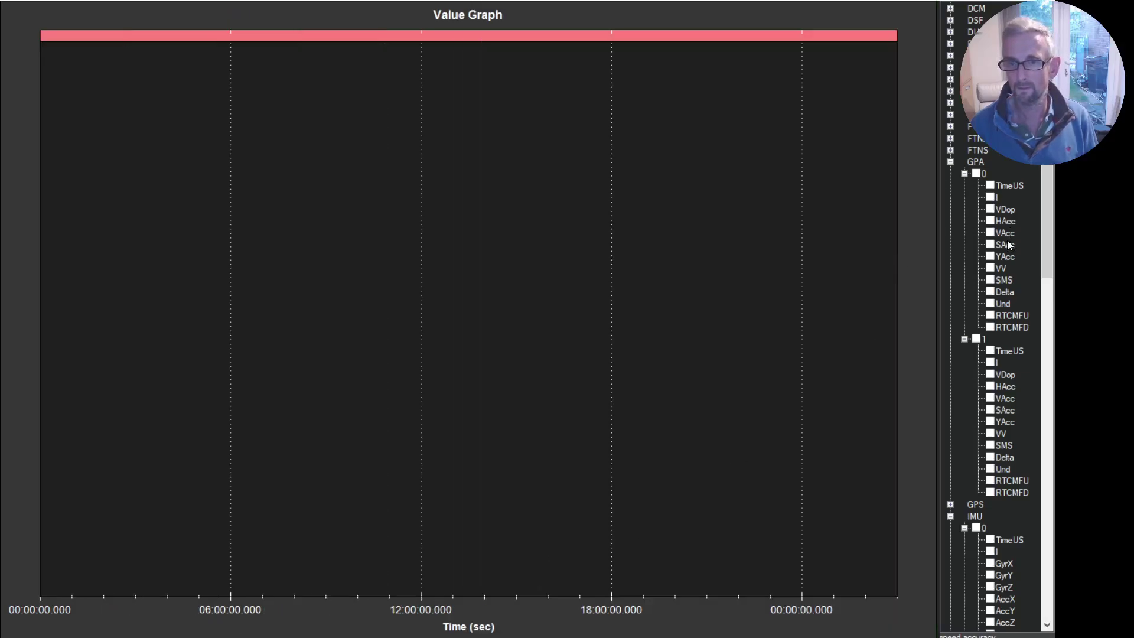
- Graph IMU[0] AccZ vertical acceleration across the whole flight
scroll(1008, 243, "up", 4)
scroll(1008, 243, "down", 6)
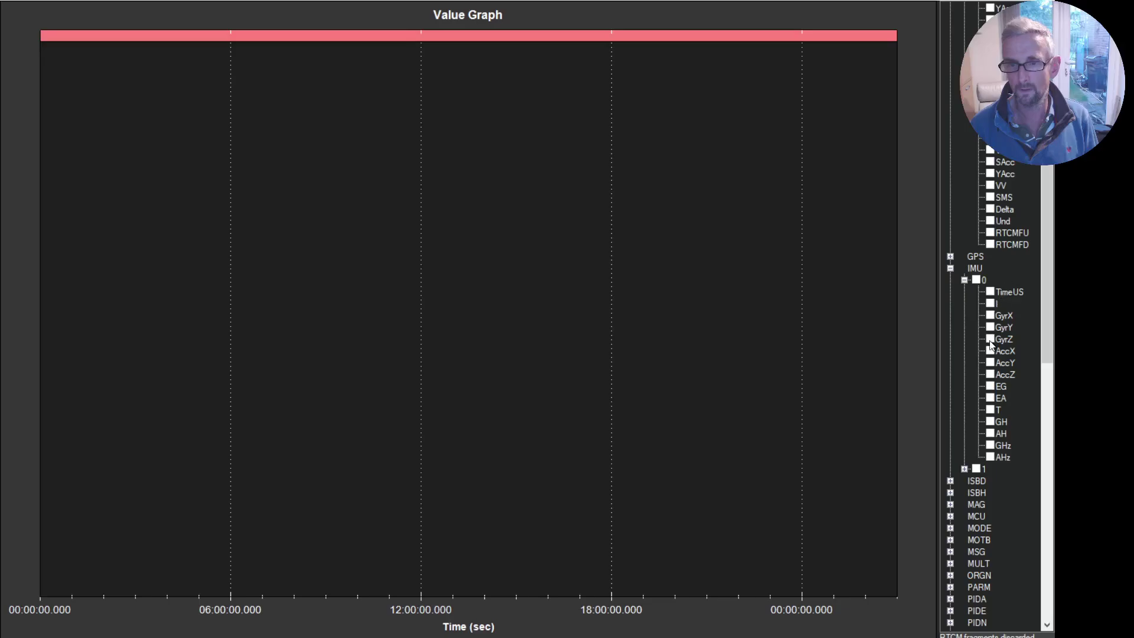
left_click(991, 376)
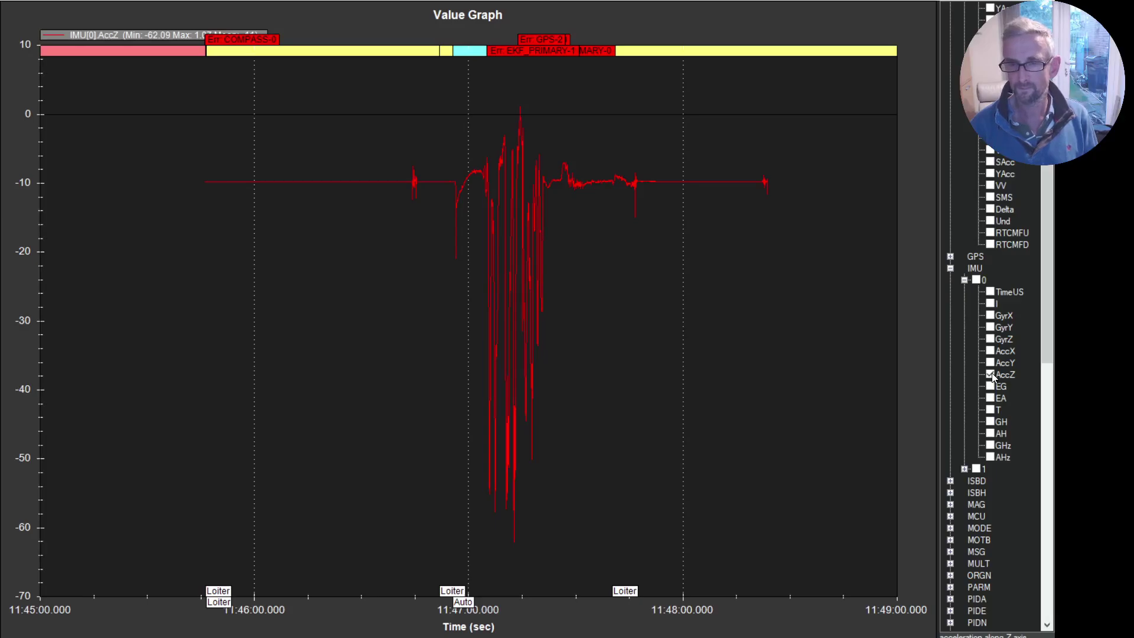
- Swap the IMU AccZ trace for GPA[0] SAcc and VAcc accuracy traces
left_click(991, 374)
scroll(1020, 372, "up", 8)
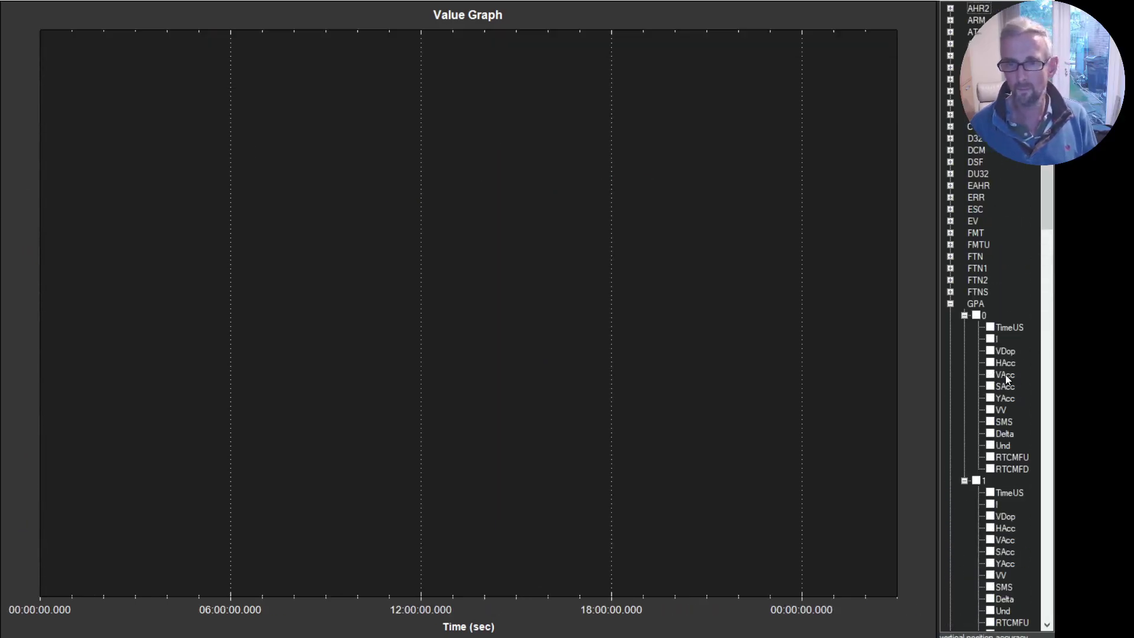
scroll(996, 381, "down", 3)
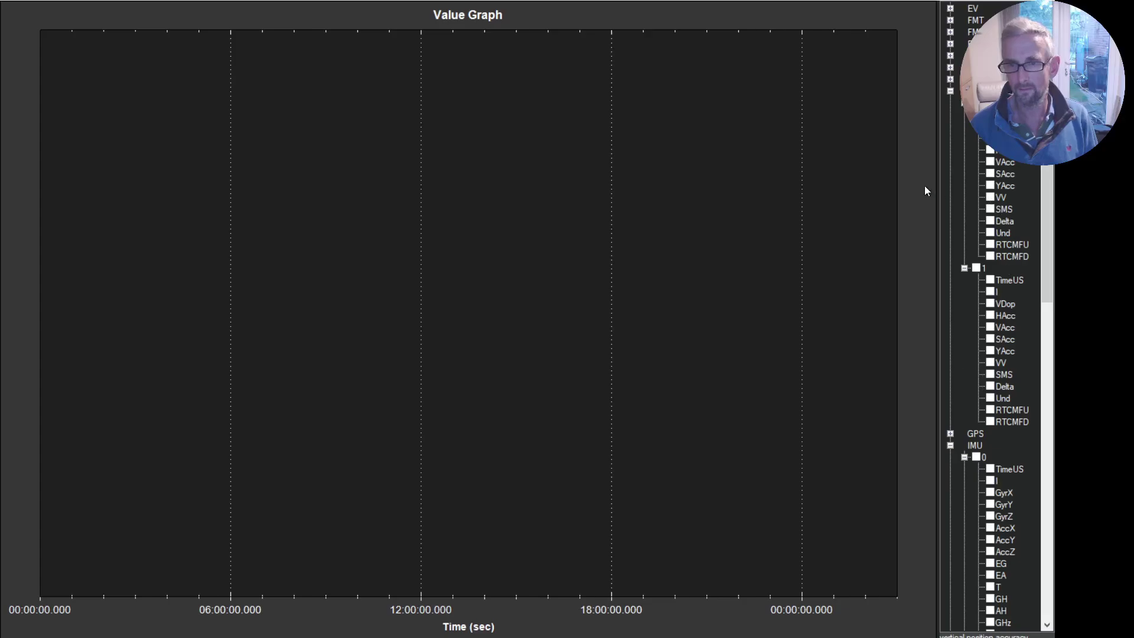
left_click(991, 172)
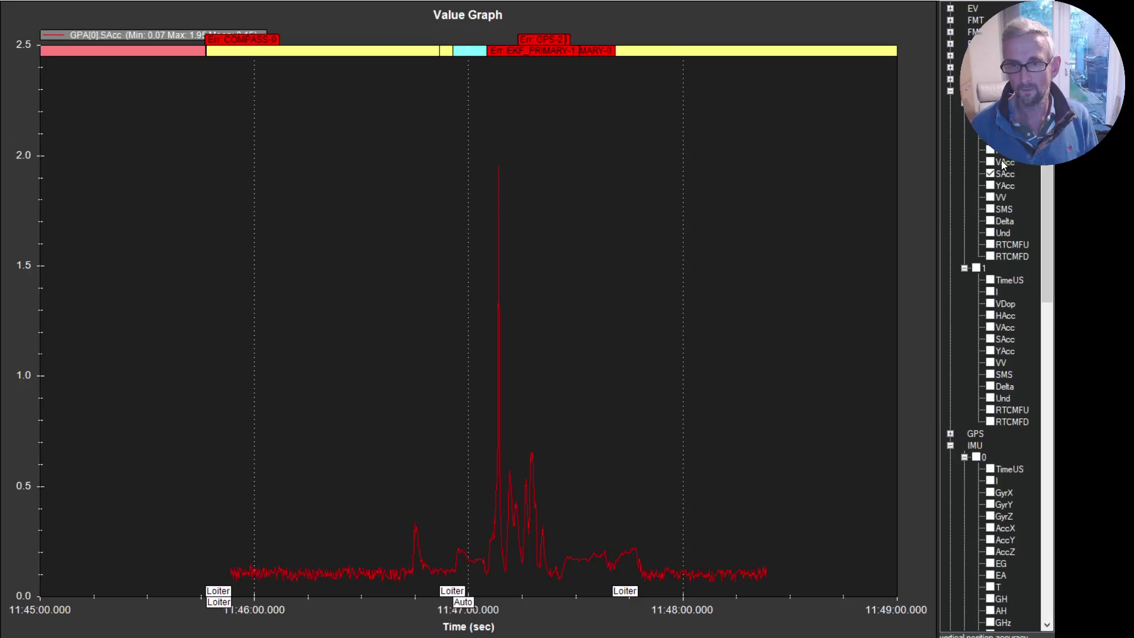
left_click(991, 161)
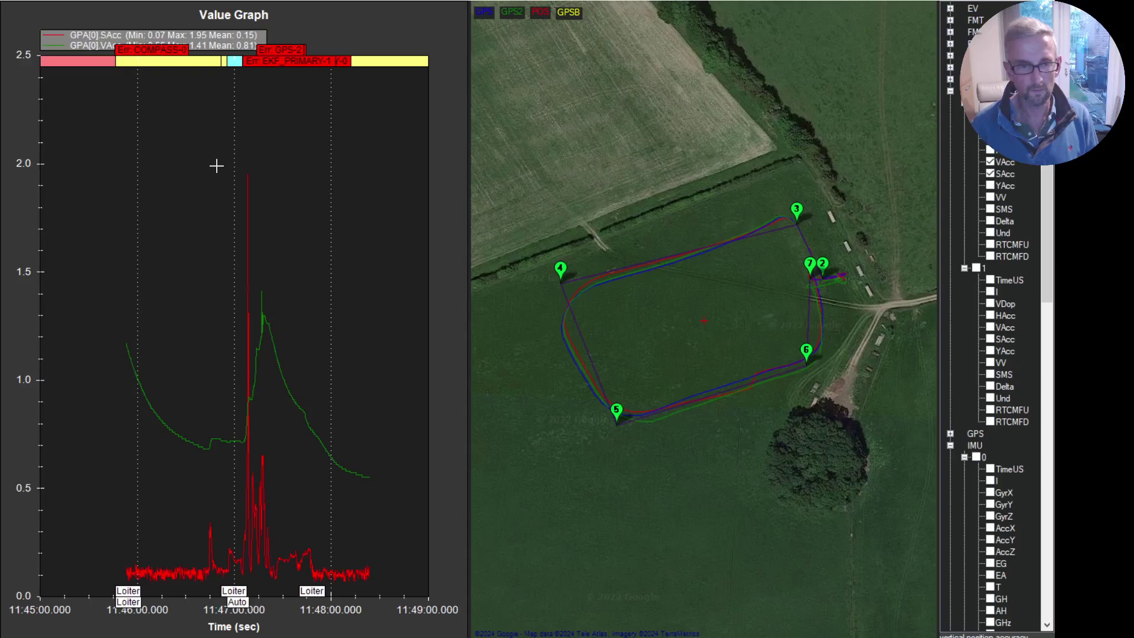
- Zoom onto the 11:47:05 accuracy spike and hide the map so the graph fills the window
mouse_move(218, 163)
left_mouse_down()
mouse_move(233, 553)
mouse_move(282, 594)
left_mouse_up()
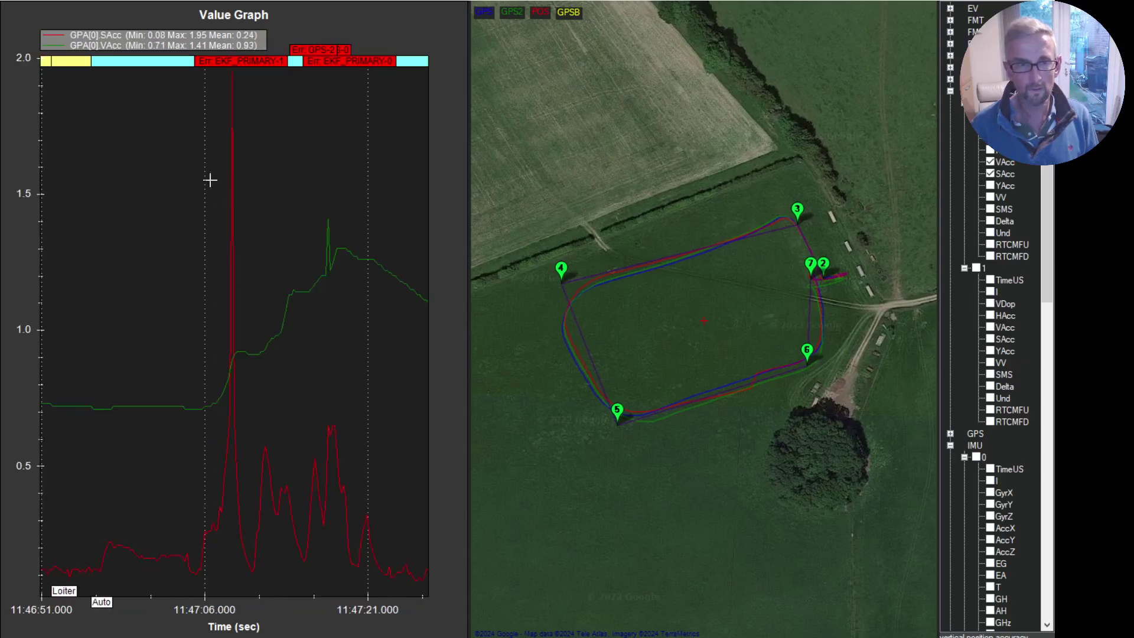
scroll(185, 126, "down", 2)
scroll(185, 169, "up", 5)
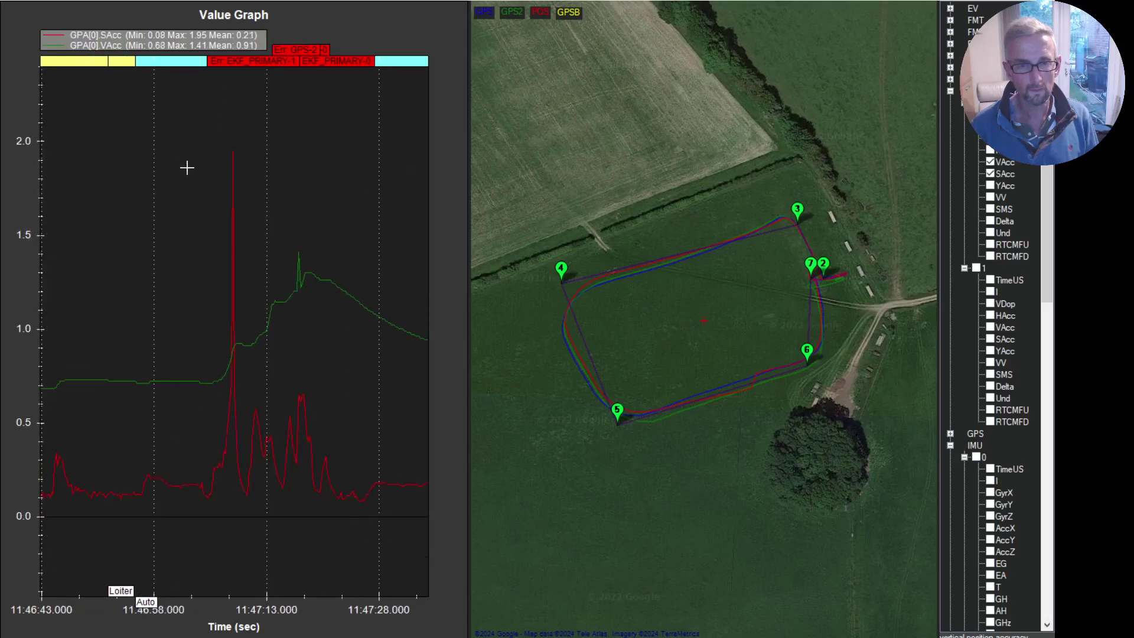
scroll(186, 169, "up", 4)
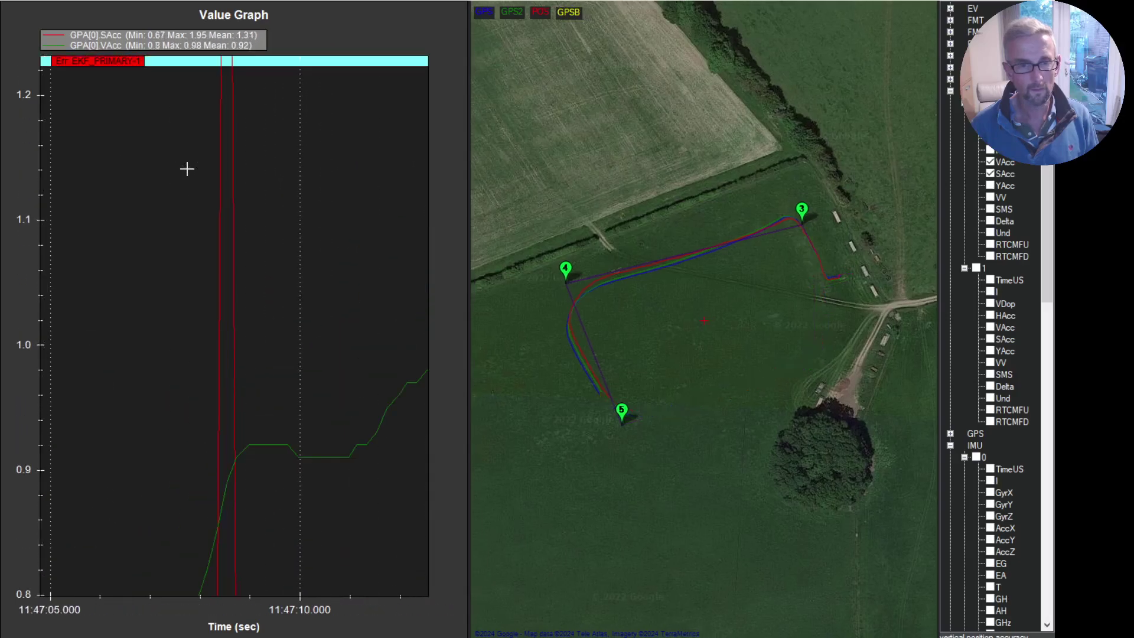
scroll(187, 169, "up", 4)
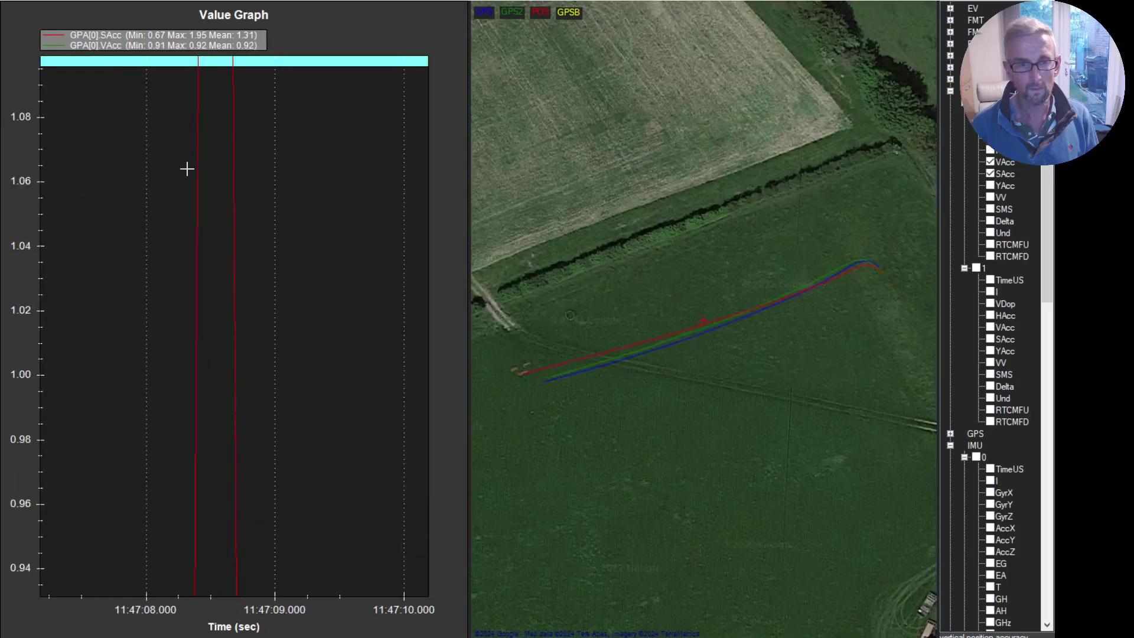
scroll(187, 171, "up", 2)
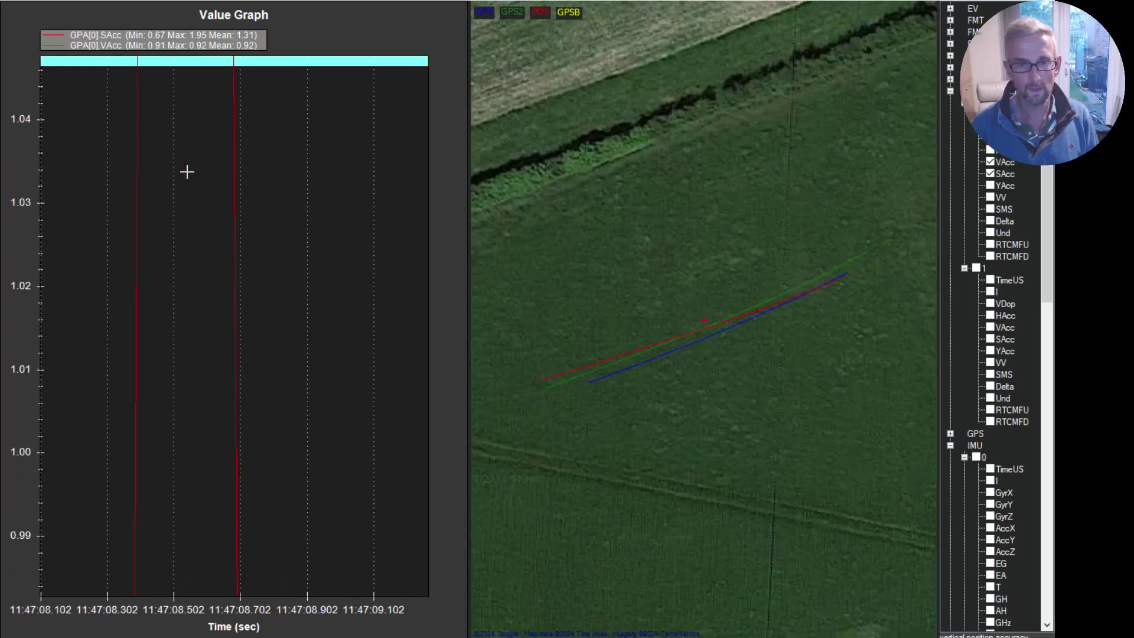
scroll(187, 172, "down", 5)
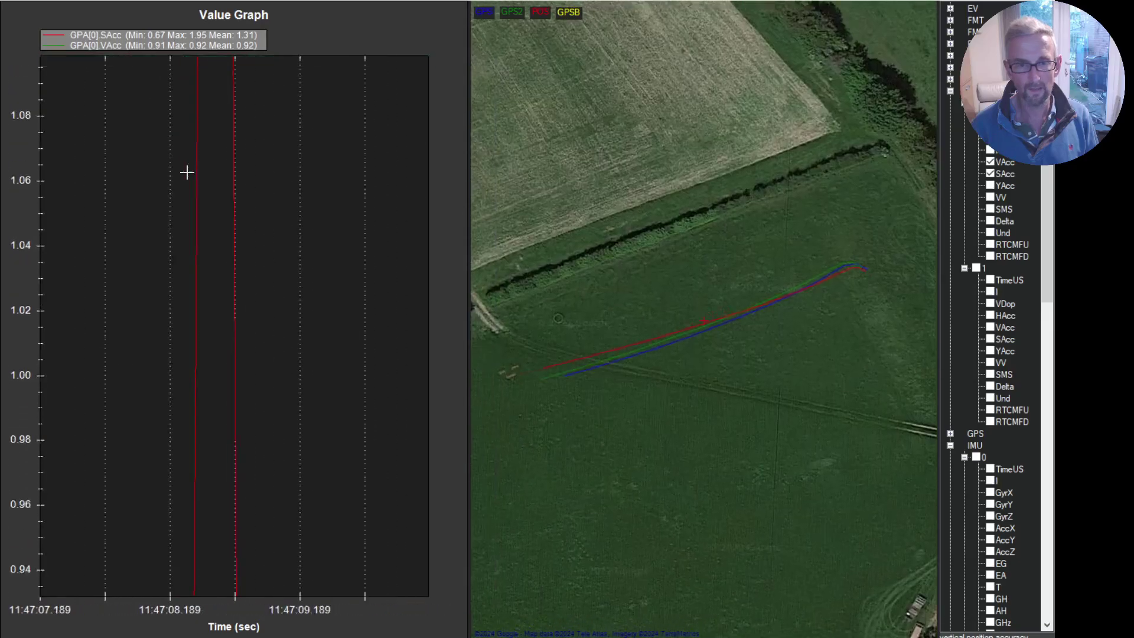
scroll(186, 176, "down", 3)
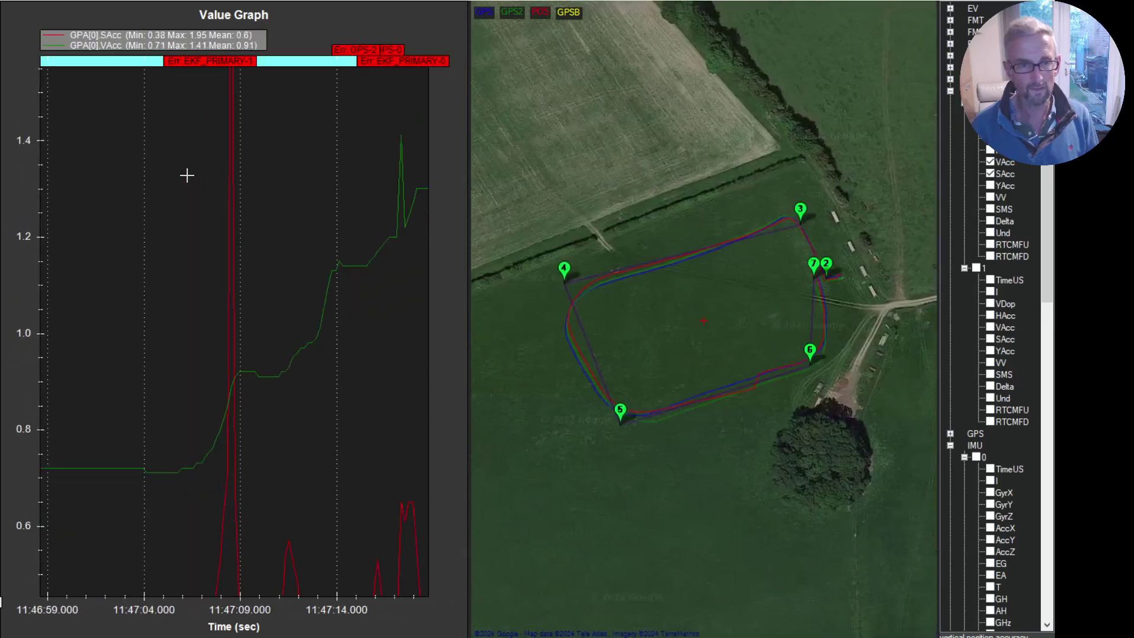
scroll(228, 198, "down", 1)
scroll(229, 198, "down", 1)
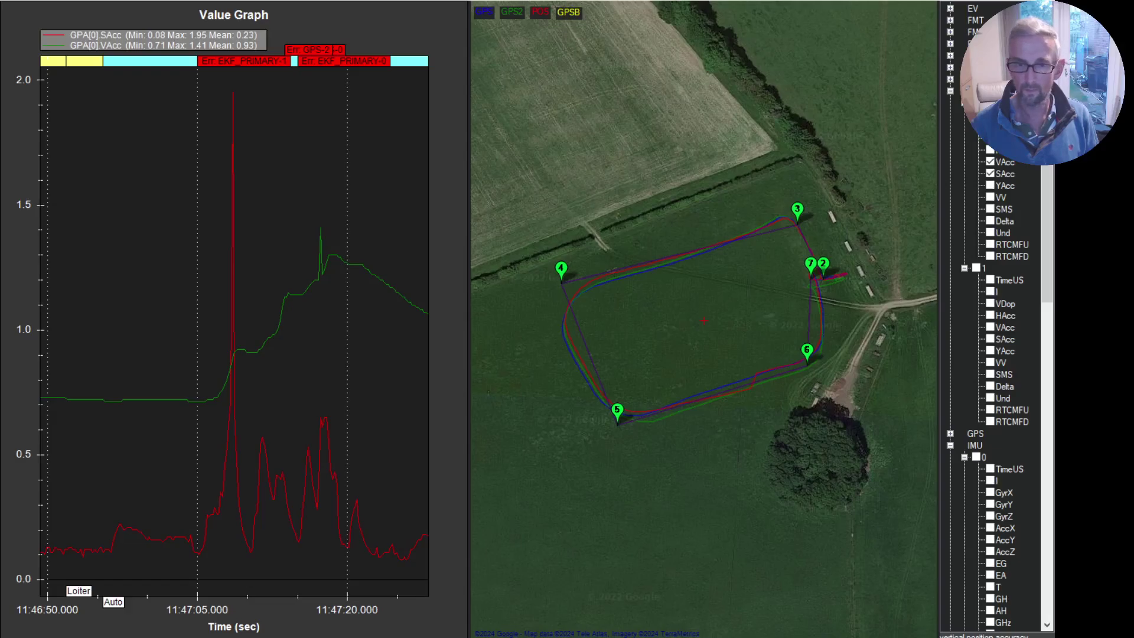
left_click(356, 634)
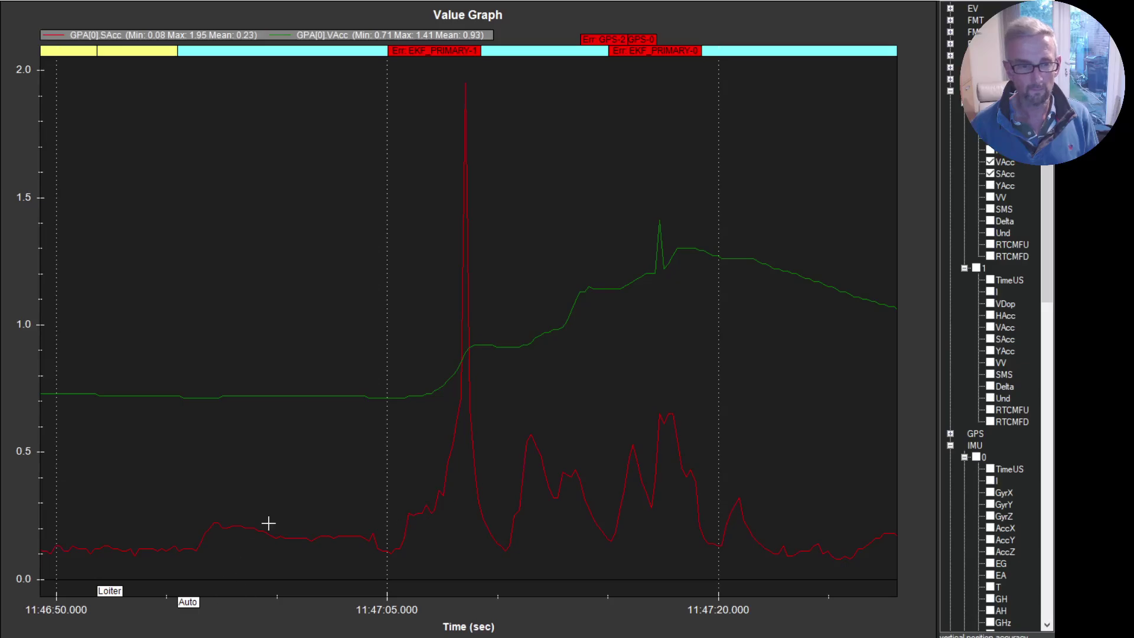
- Zoom back out to the full flight and add the GPA[0] HAcc trace
scroll(400, 497, "down", 5)
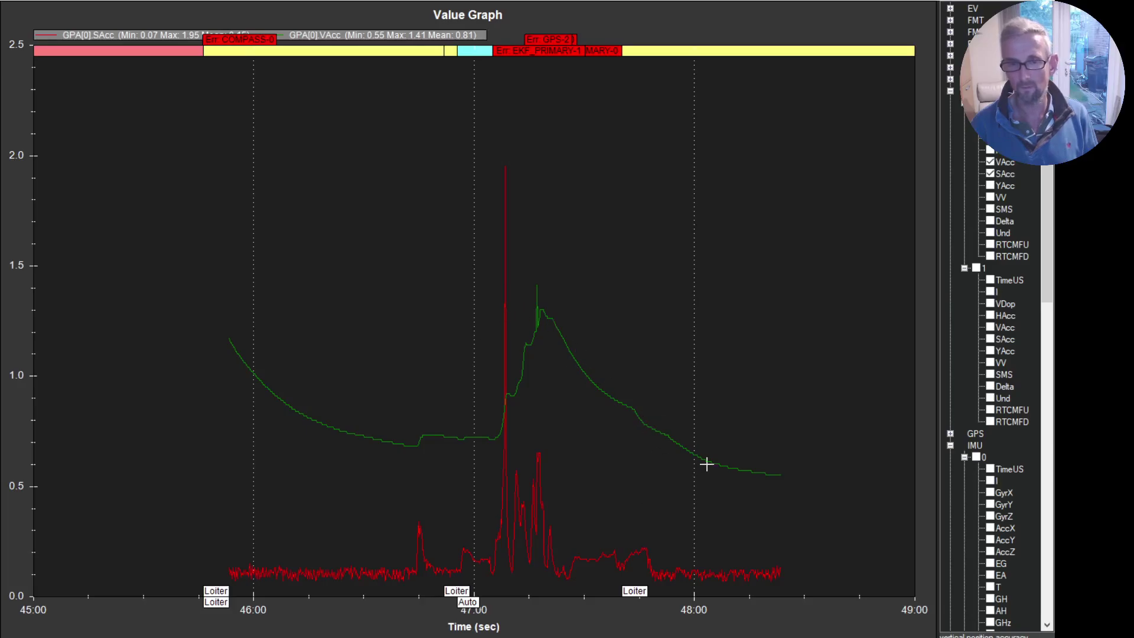
left_click(992, 151)
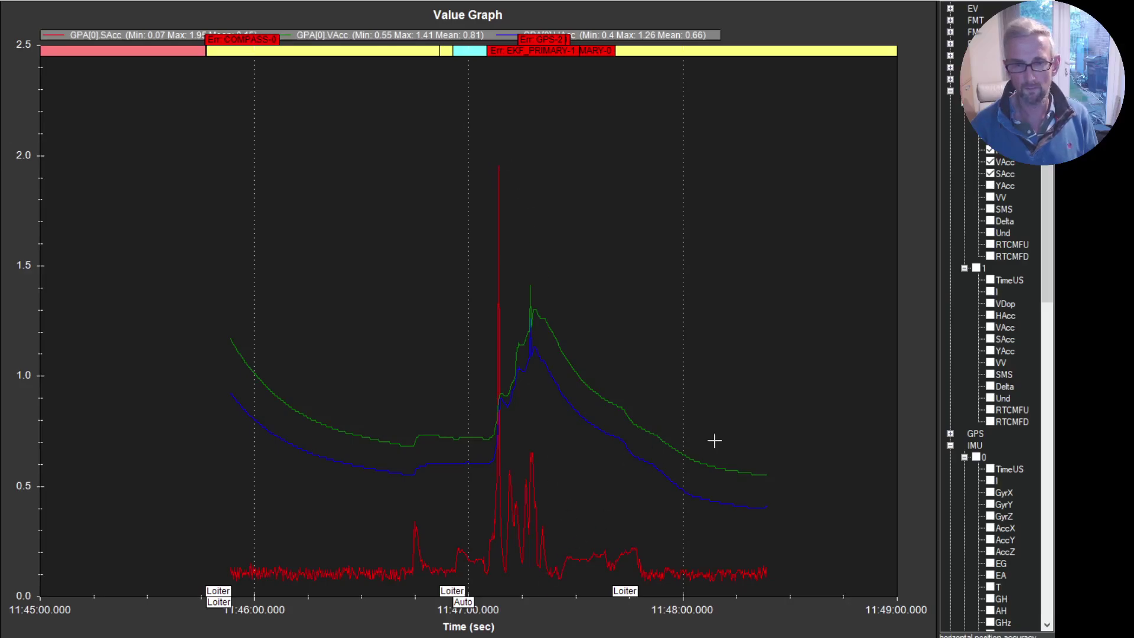
- Add XKF4[0] SV, SP and SH innovation ratios to the accuracy graph's right axis
scroll(993, 355, "down", 10)
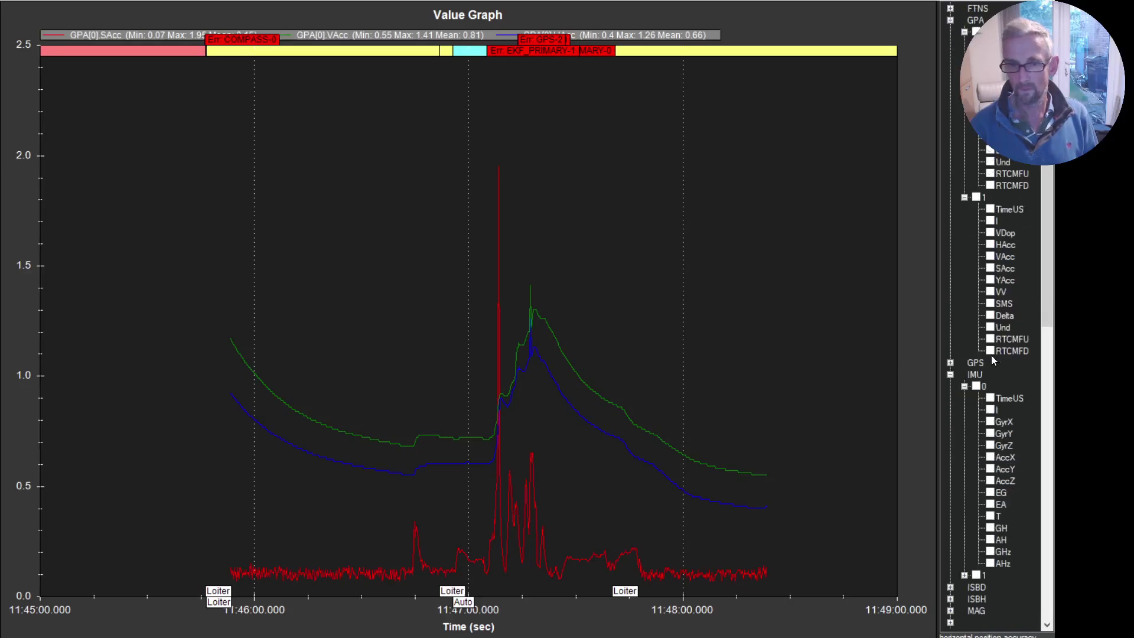
scroll(1006, 363, "down", 15)
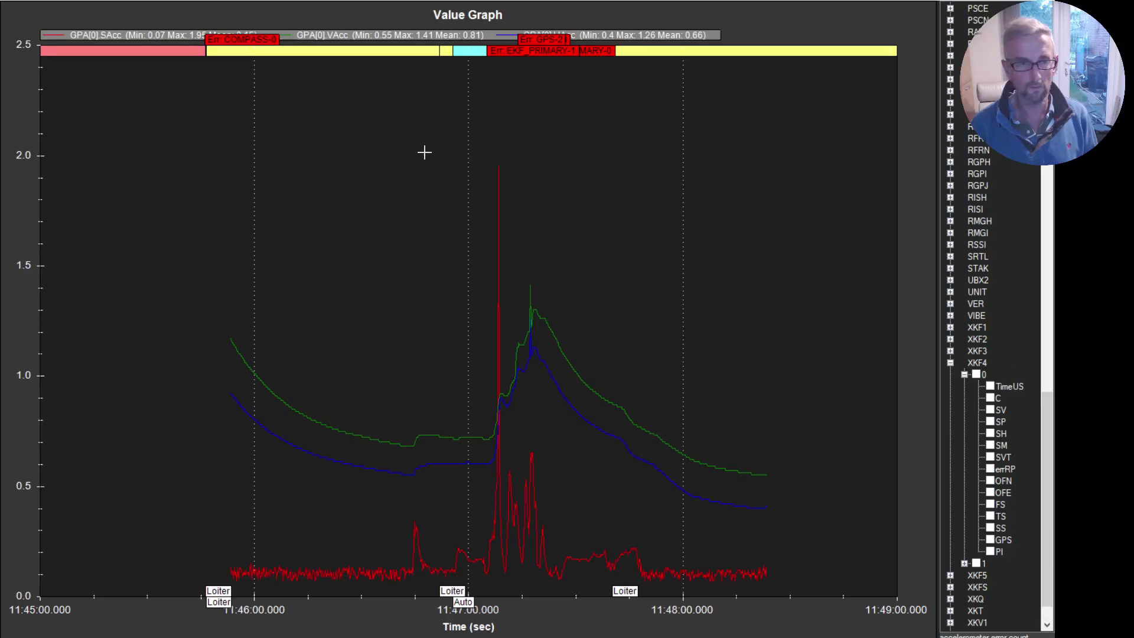
scroll(1026, 320, "down", 1)
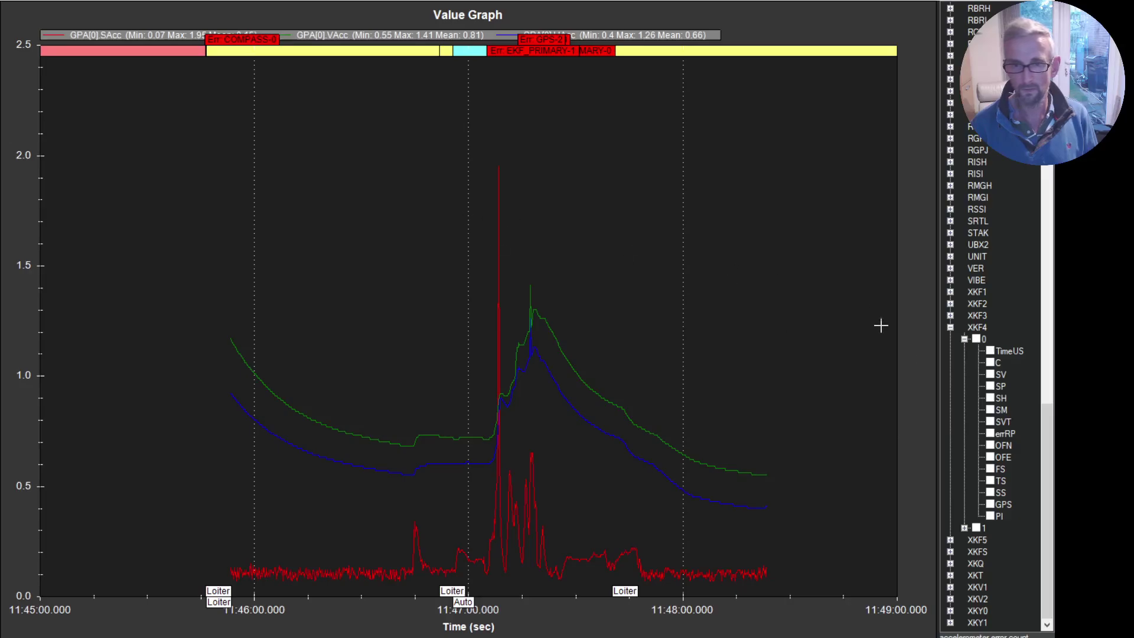
left_click(991, 375)
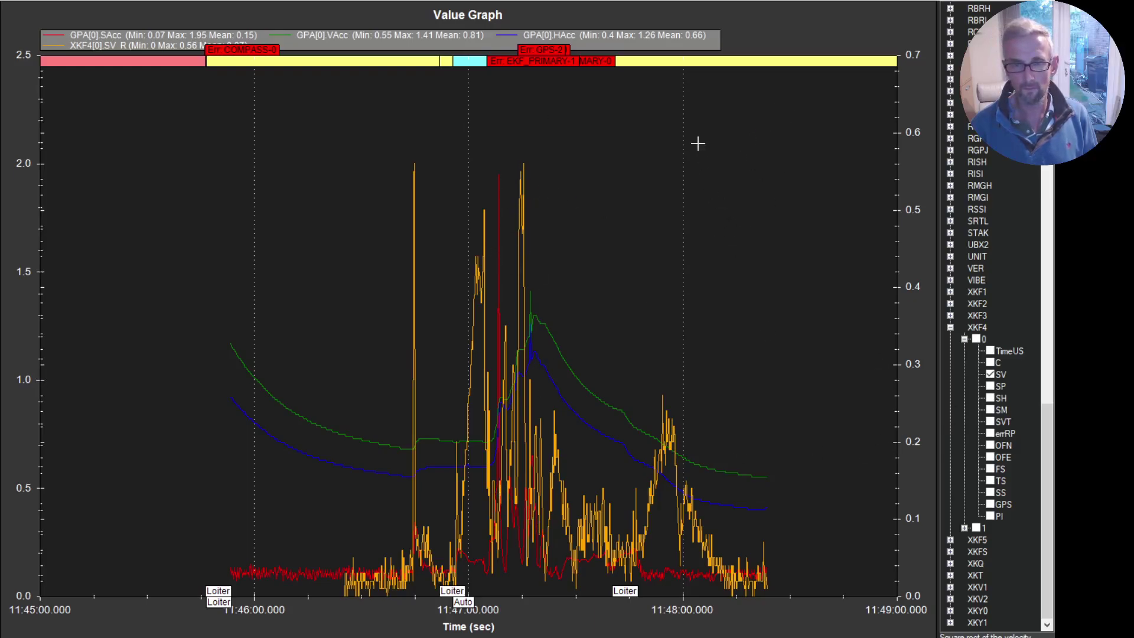
left_click(991, 387)
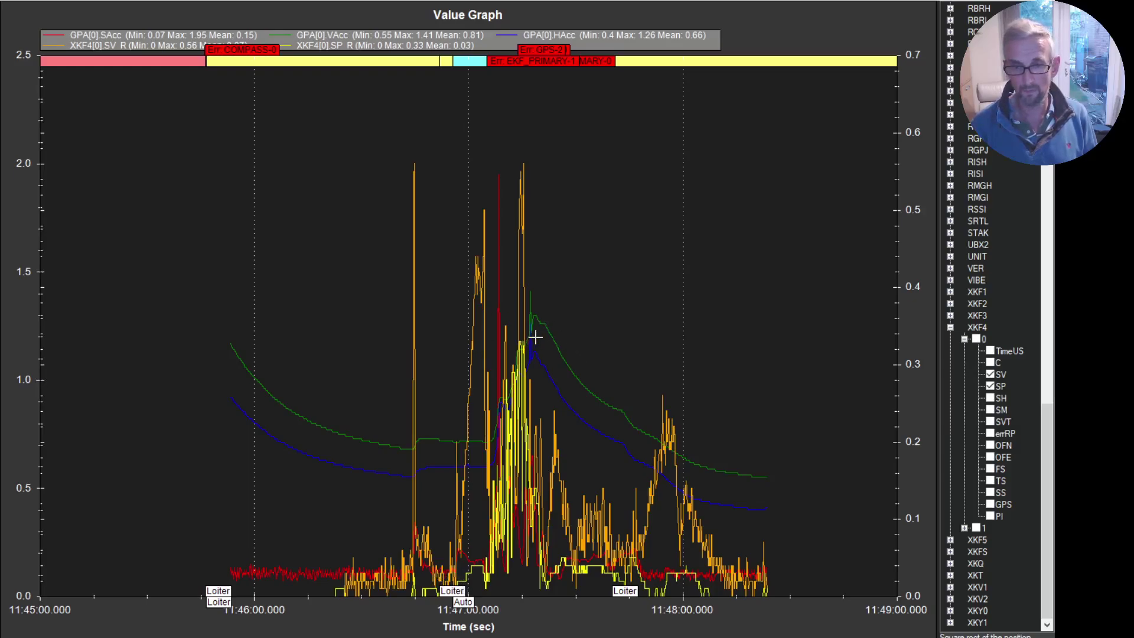
left_click(991, 398)
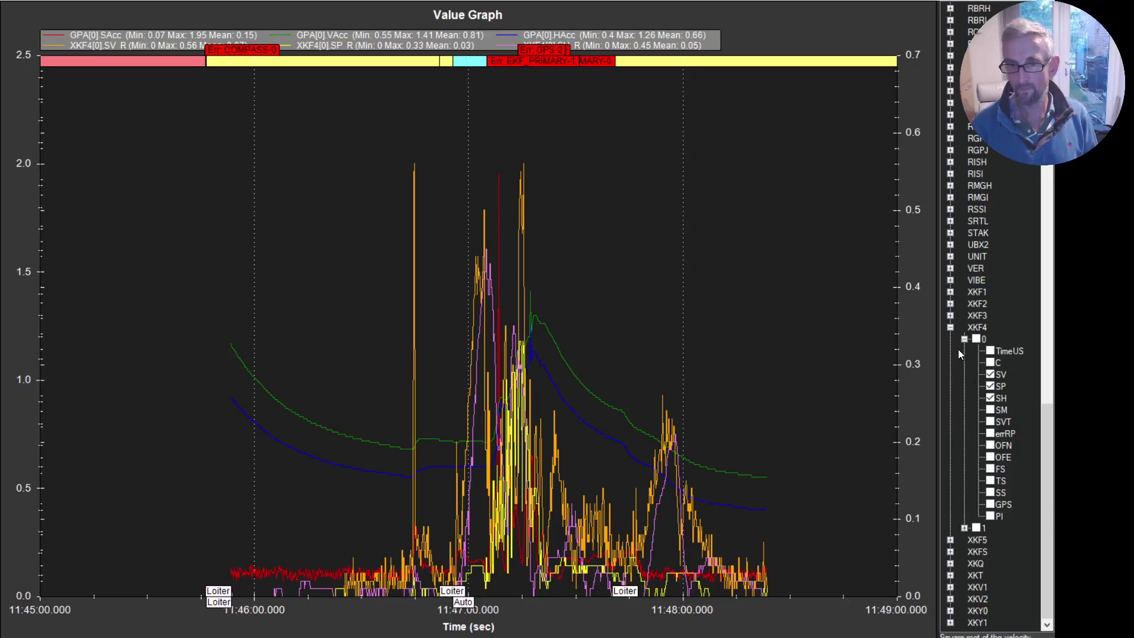
scroll(963, 357, "up", 17)
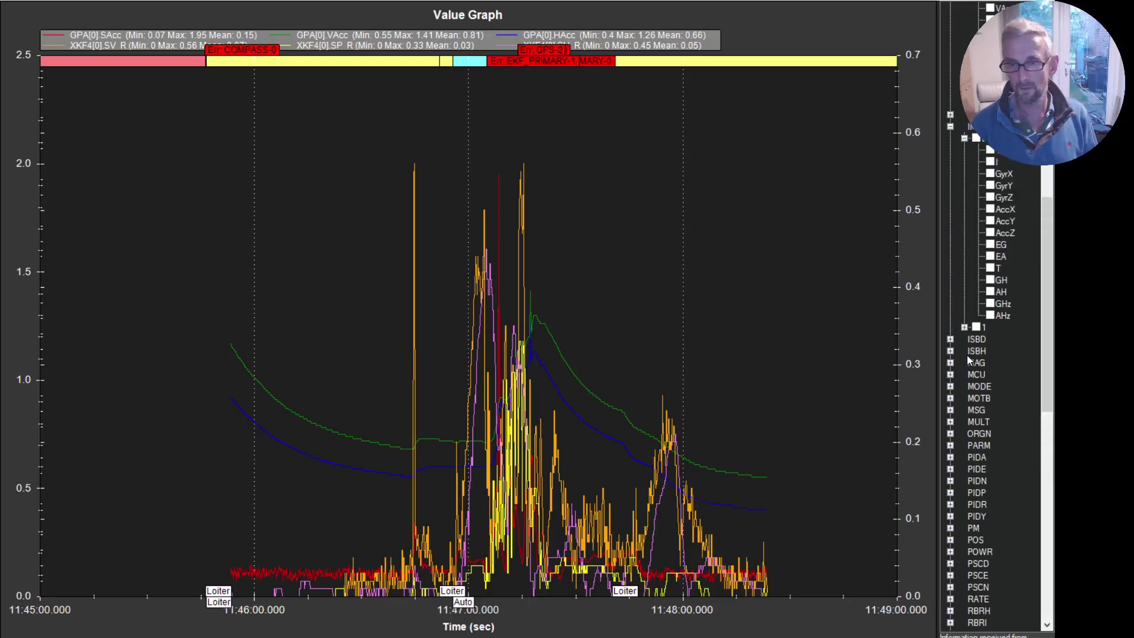
scroll(973, 357, "up", 9)
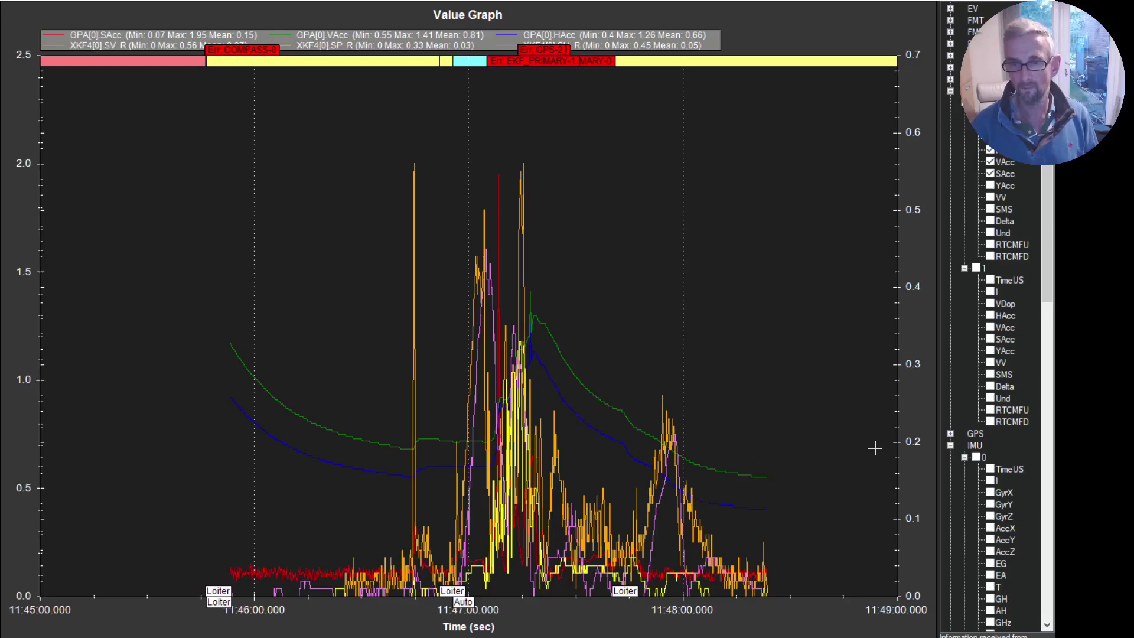
scroll(876, 452, "down", 3)
scroll(875, 470, "up", 1)
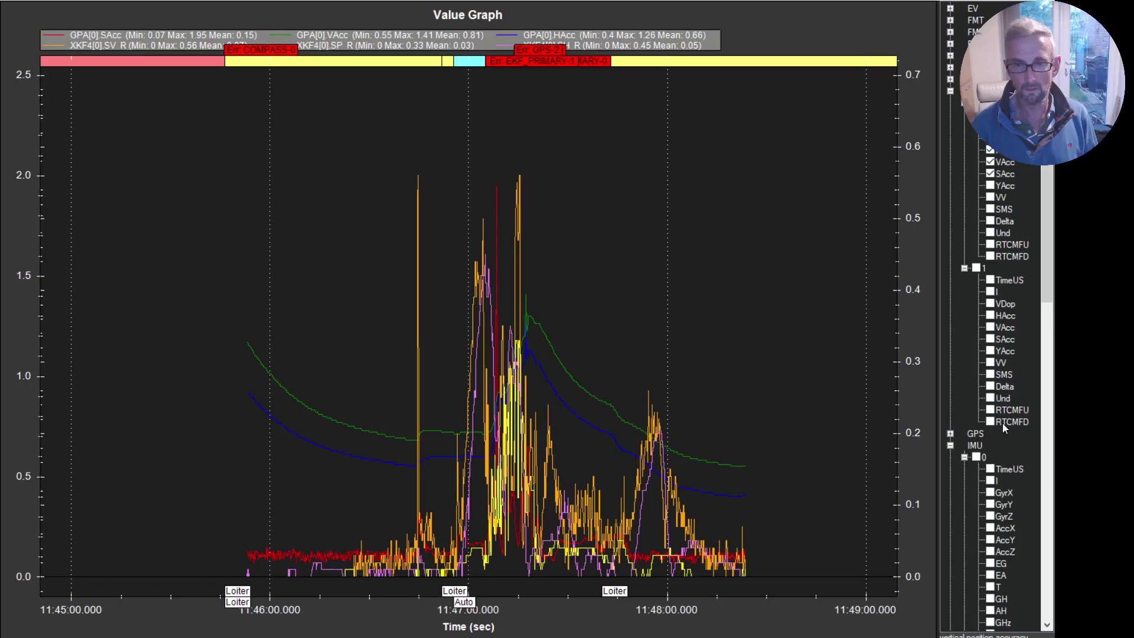
scroll(998, 413, "down", 20)
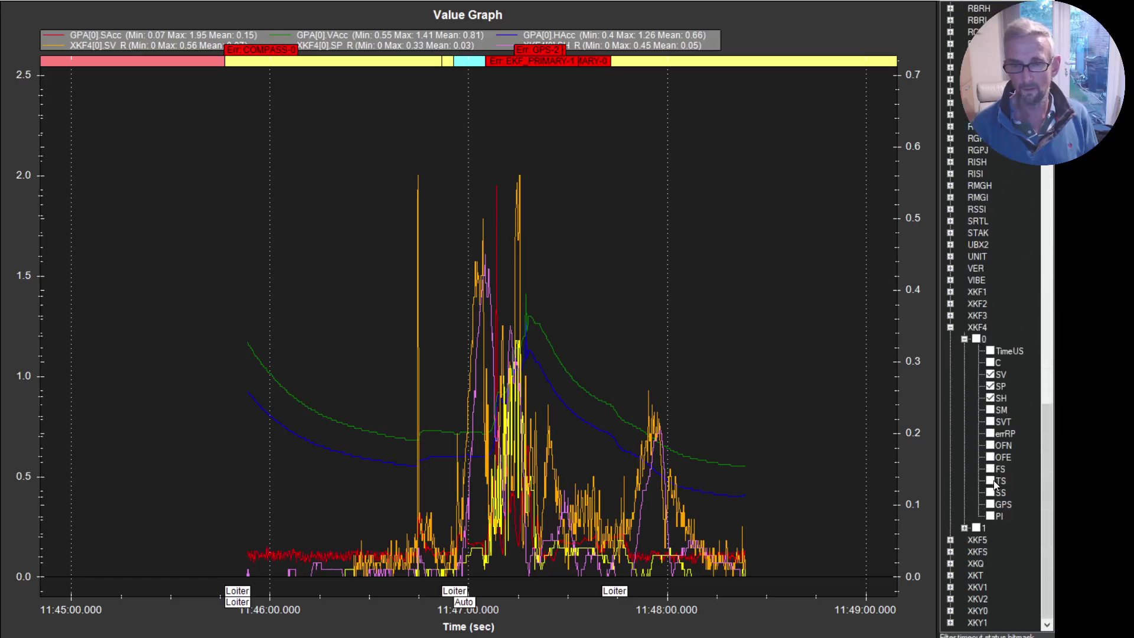
scroll(971, 533, "down", 4)
scroll(972, 533, "down", 3)
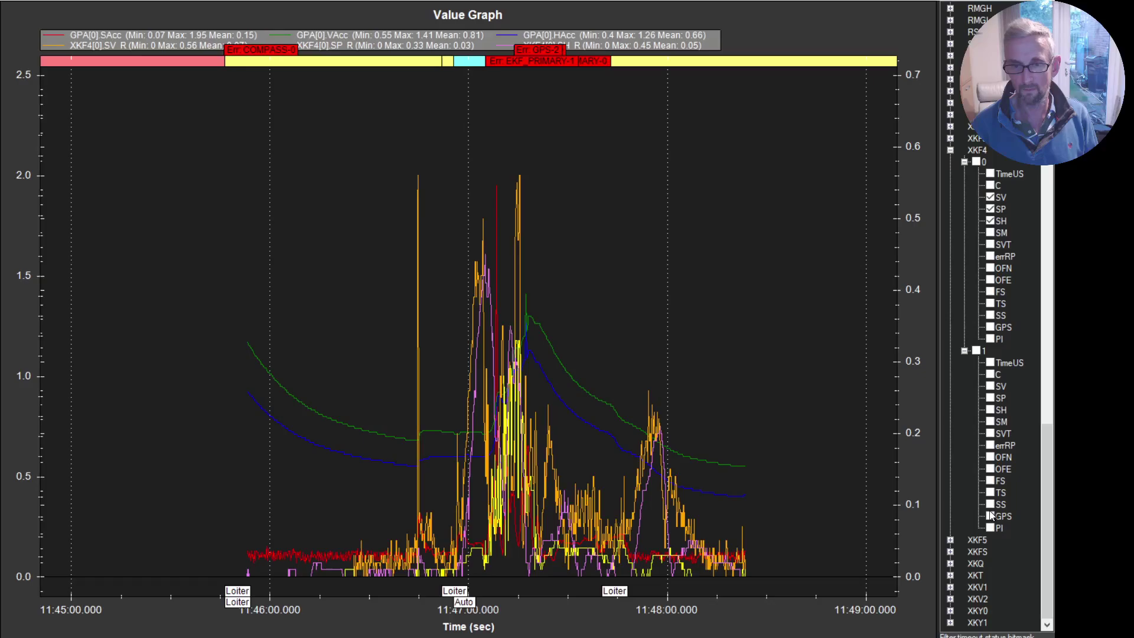
left_click(991, 387)
scroll(778, 438, "down", 5)
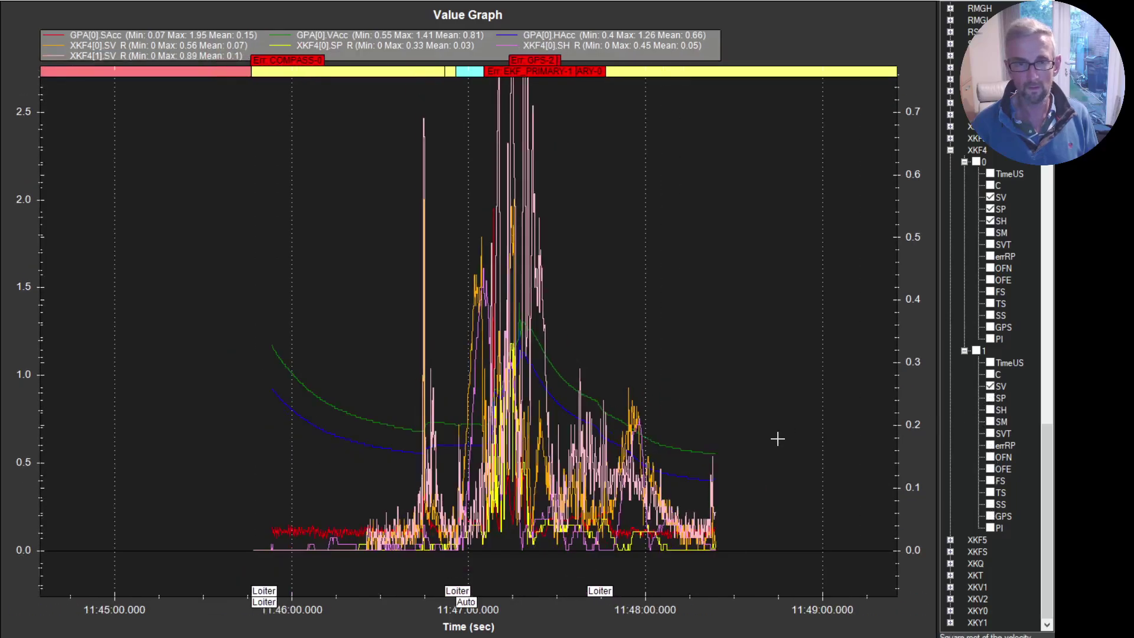
scroll(779, 440, "down", 2)
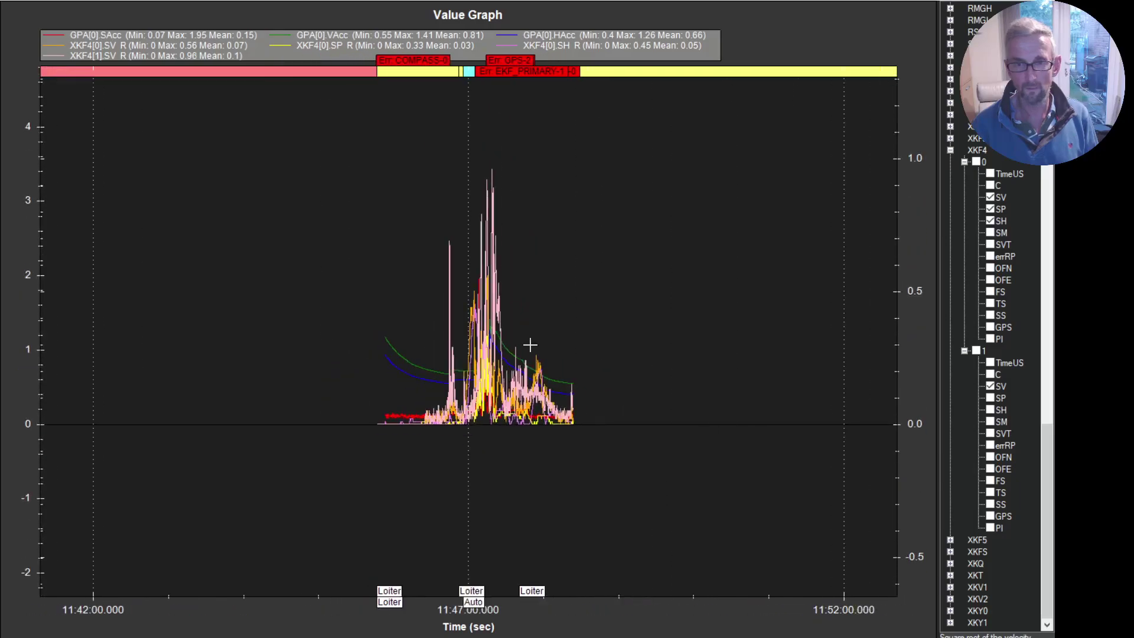
scroll(527, 337, "up", 3)
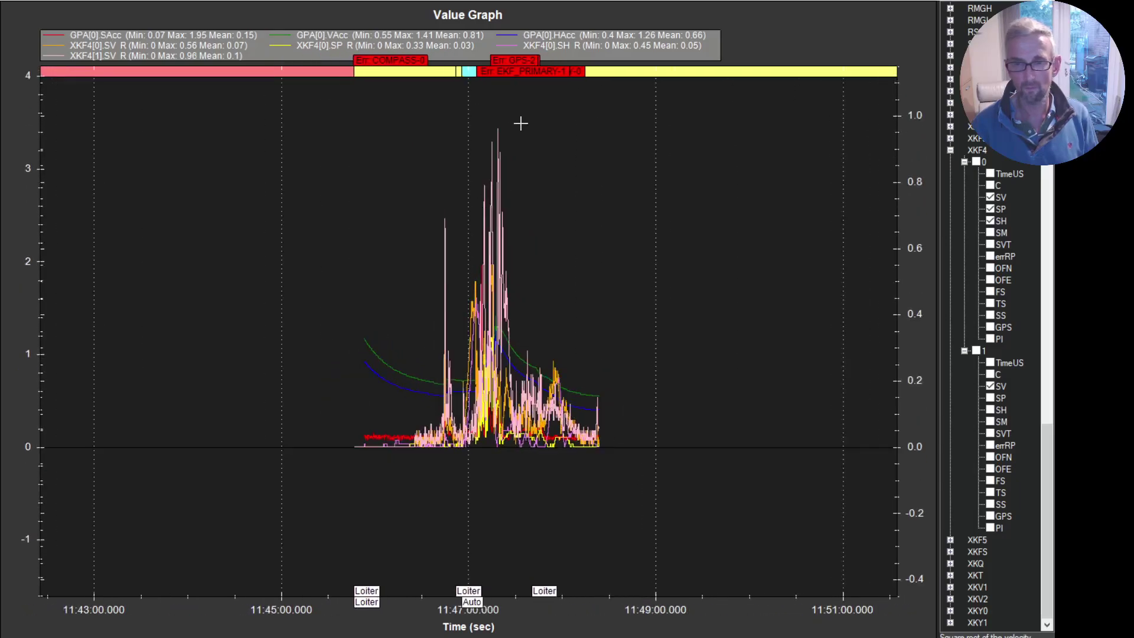
left_click(991, 399)
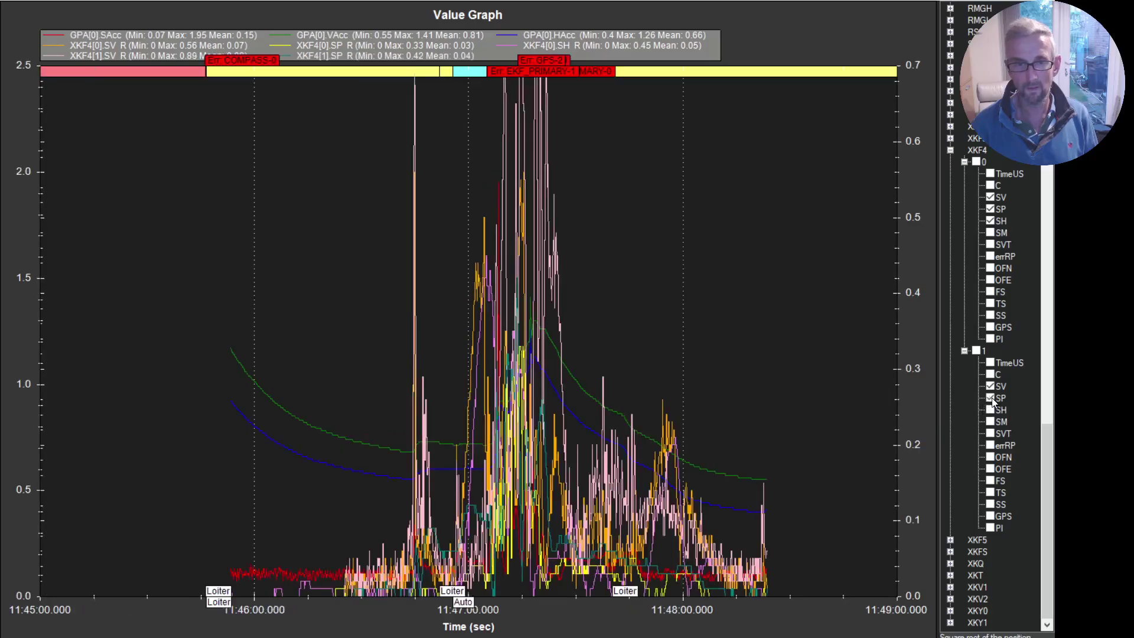
scroll(828, 387, "down", 3)
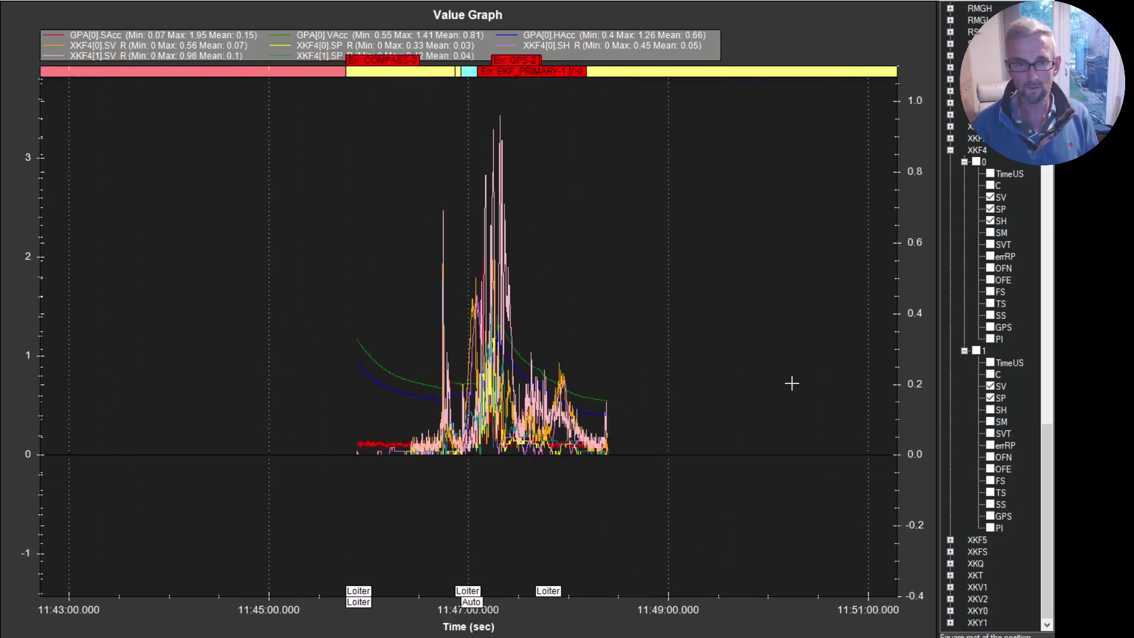
left_click(991, 411)
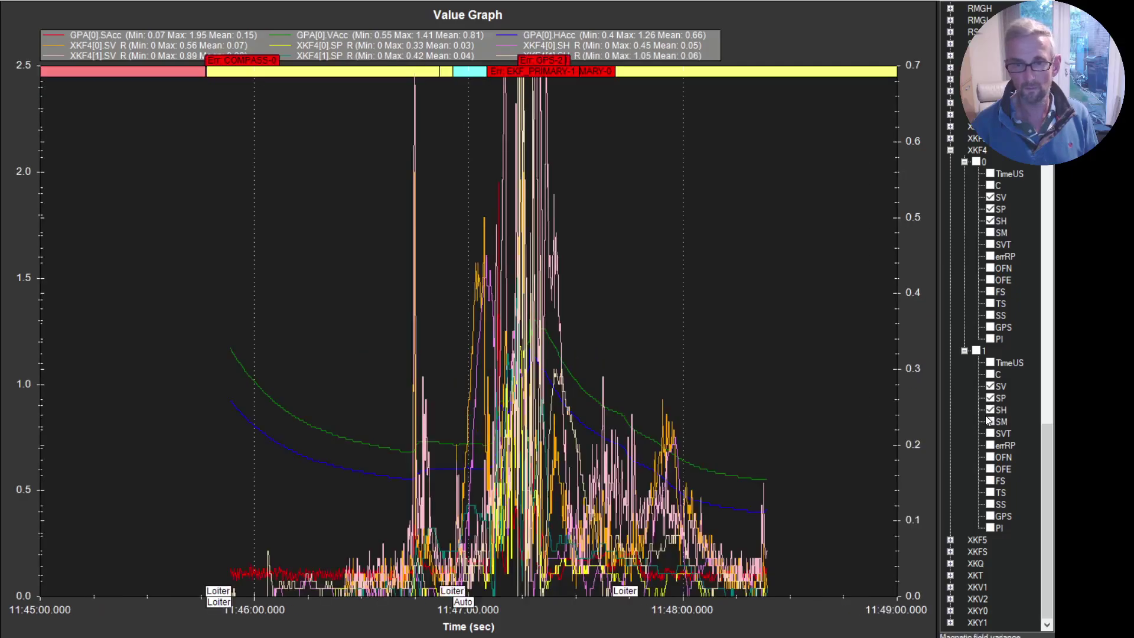
left_click(991, 410)
left_click(991, 399)
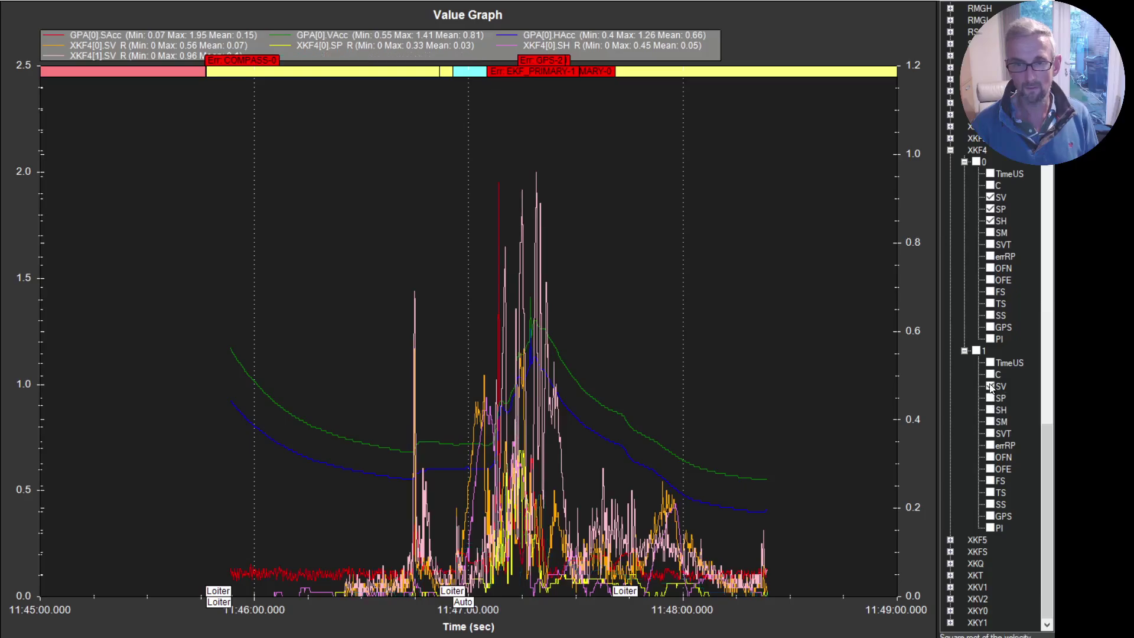
left_click(991, 387)
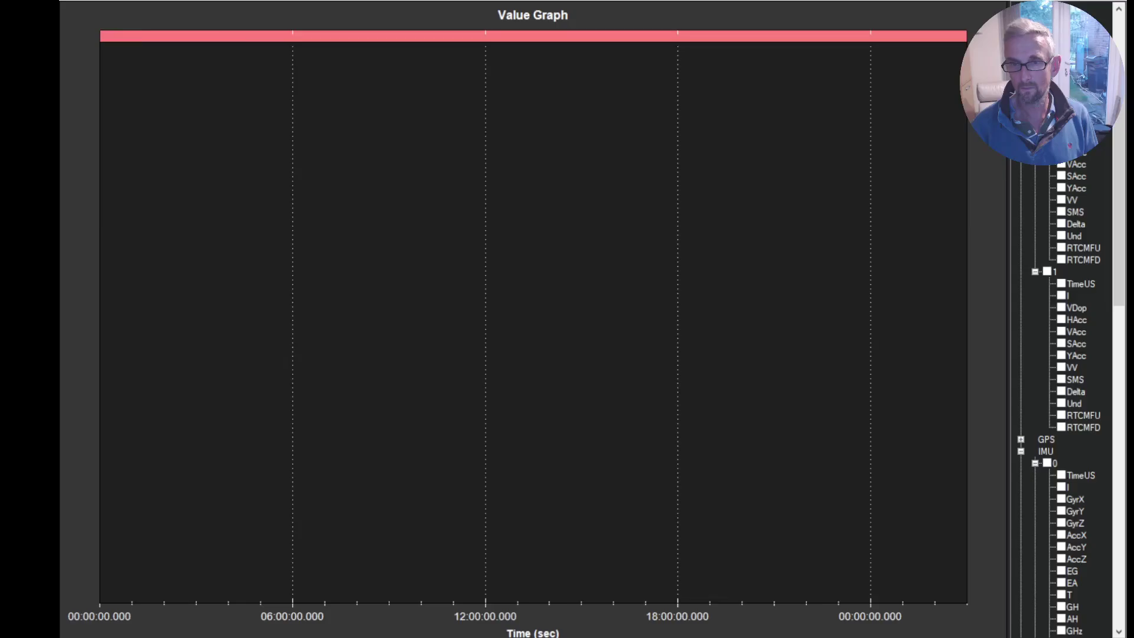
- Tick GPA[0] HAcc, VAcc and SAcc to graph the new log's GPS accuracy
left_click(1062, 165)
left_click(1063, 168)
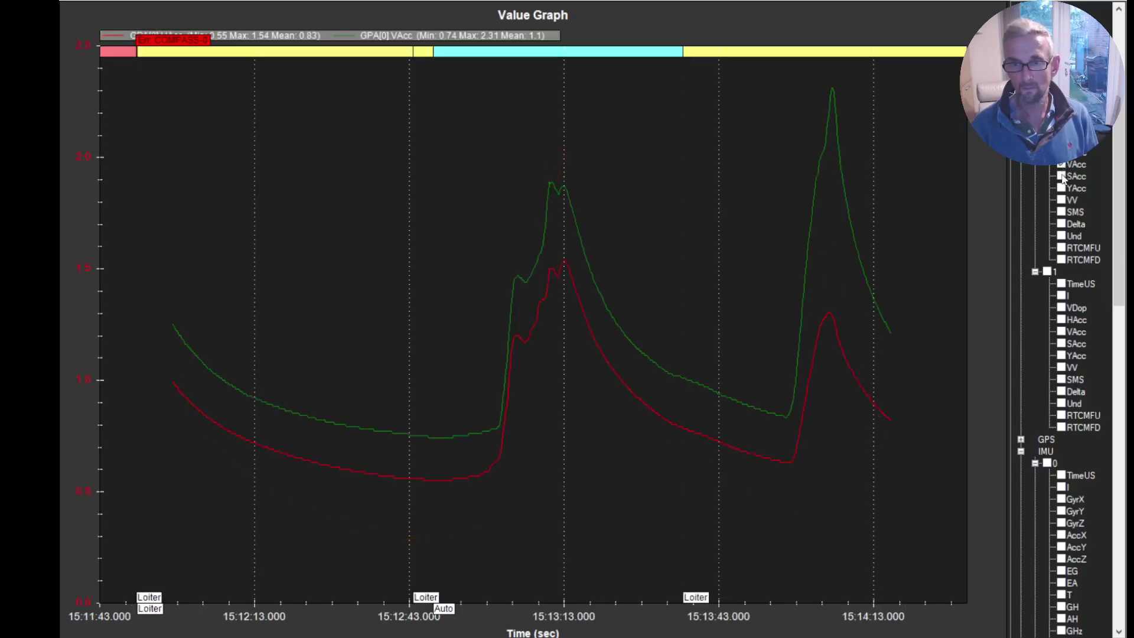
left_click(1062, 177)
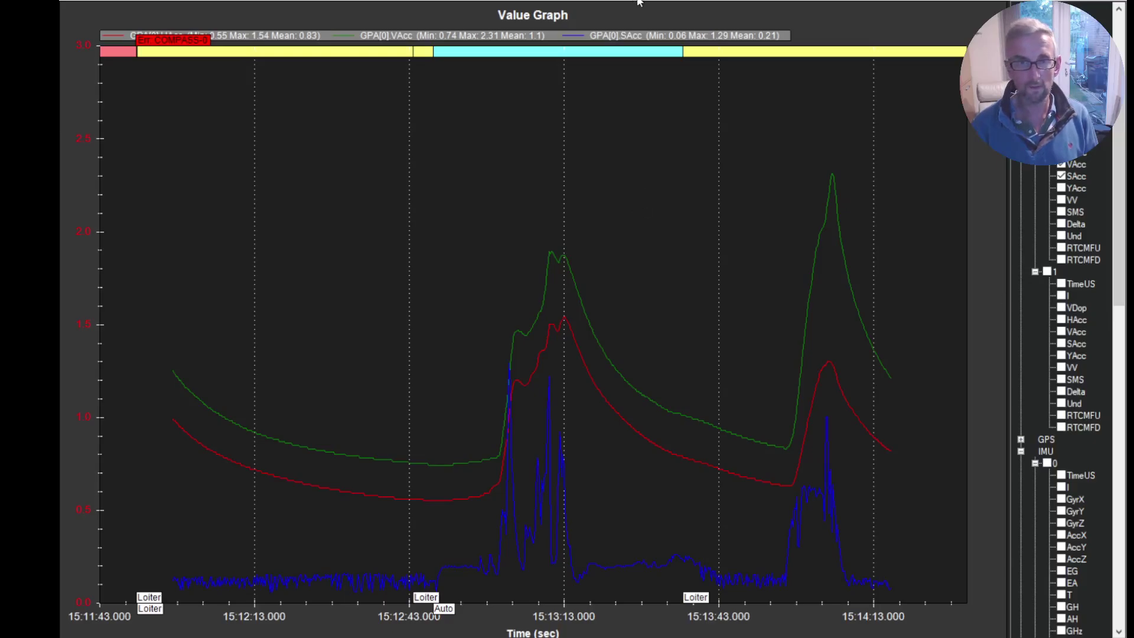
- Overlay XKF4[0] SP, SH and SV innovation traces on the right axis
scroll(1076, 446, "down", 15)
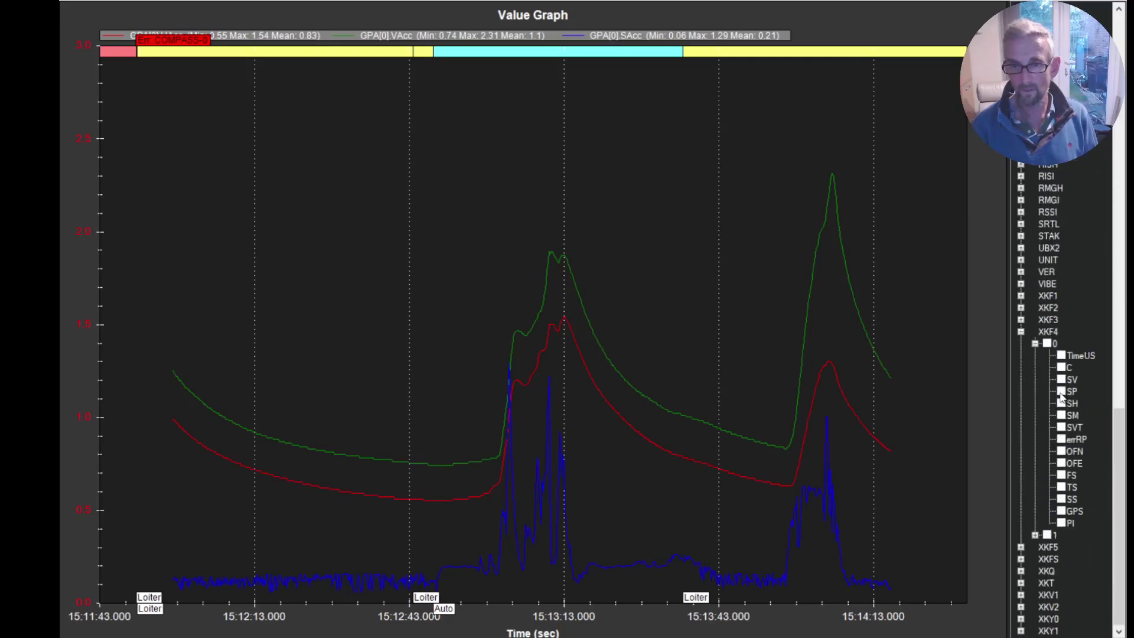
left_click(1061, 391)
left_click(1062, 404)
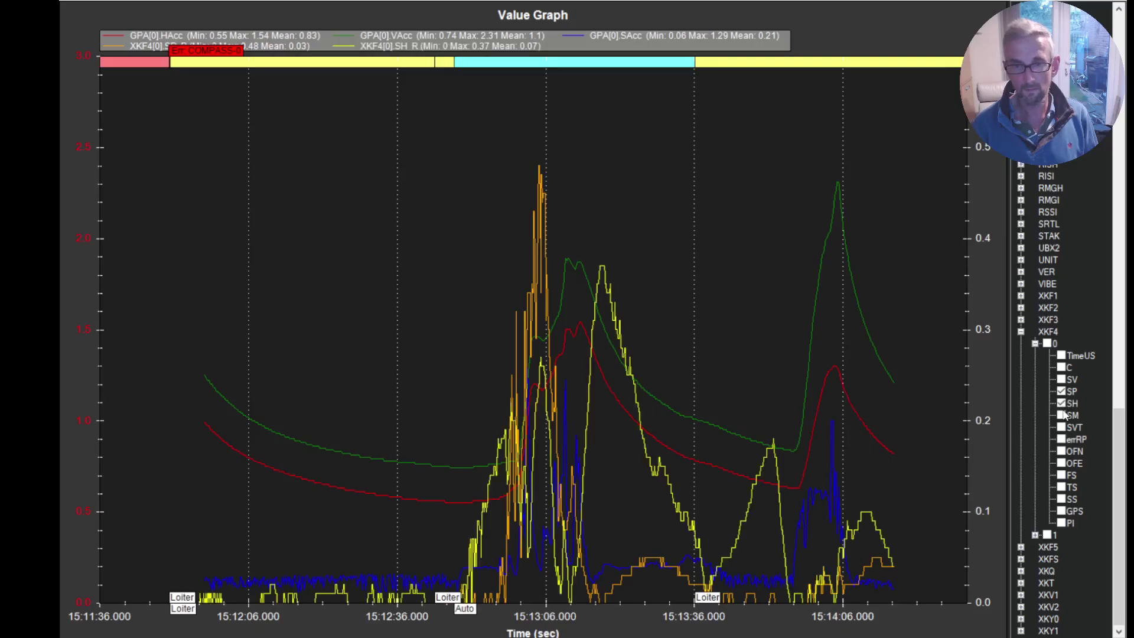
left_click(1061, 380)
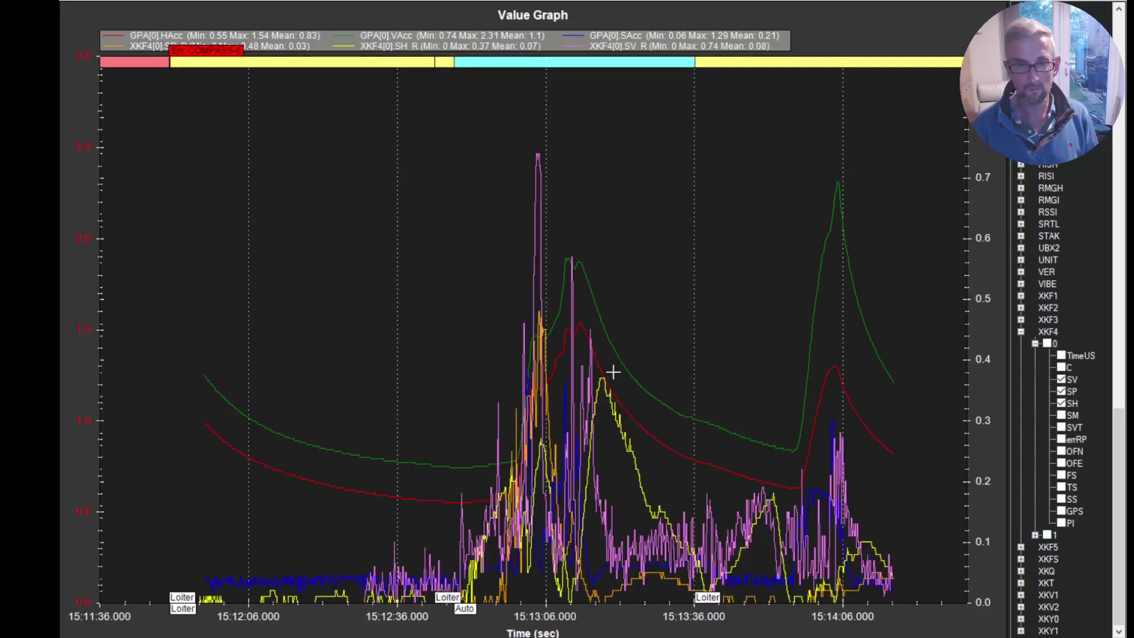